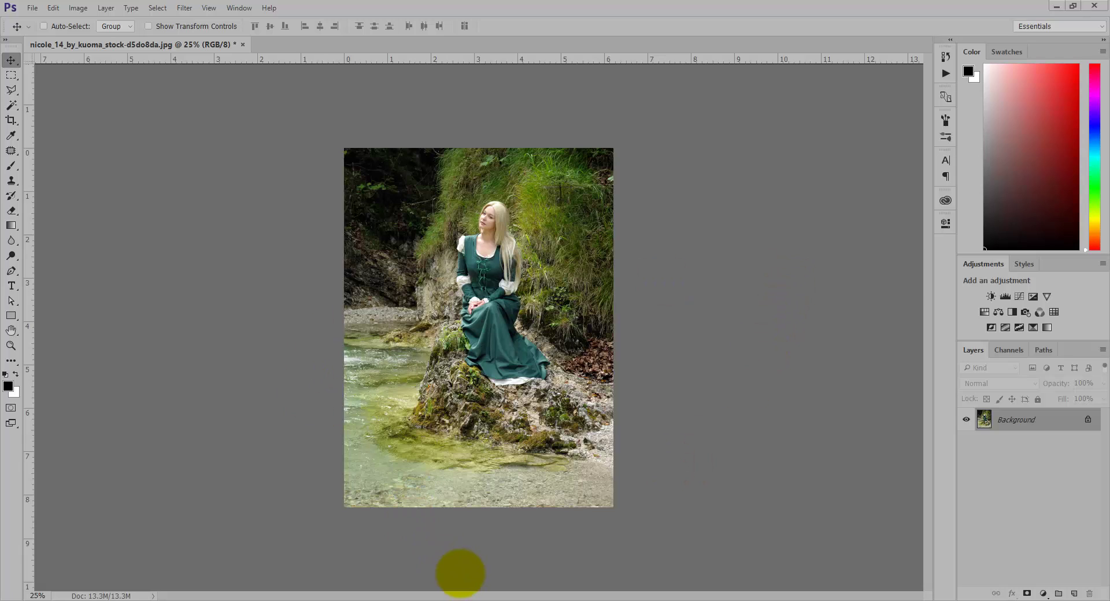
# - Open the Camera Raw Filter on the green-dress photo's background layer
pyautogui.click(190, 10)
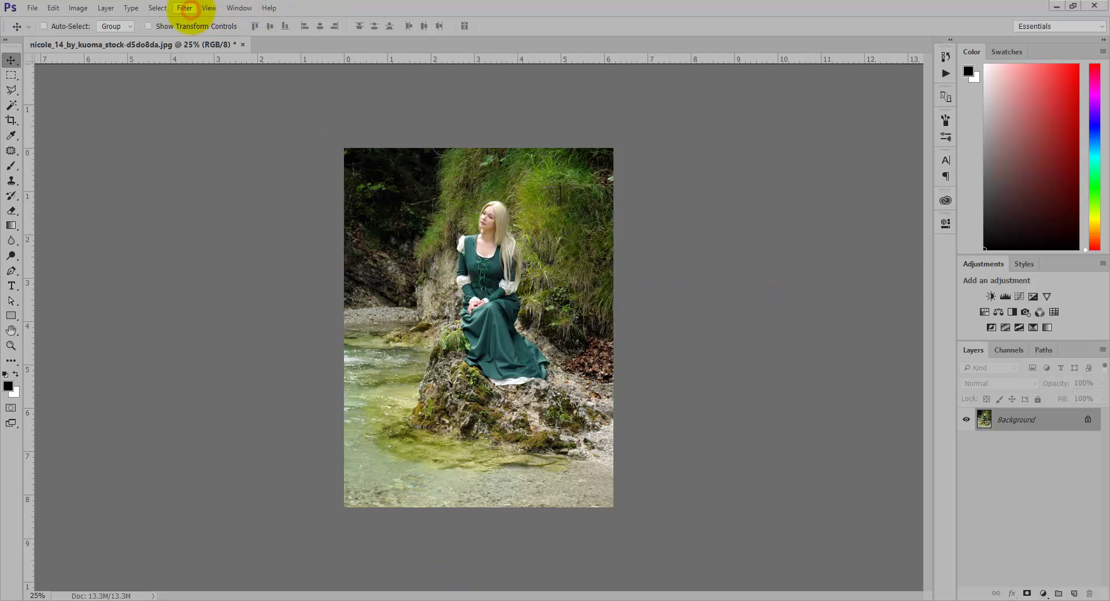
pyautogui.click(215, 75)
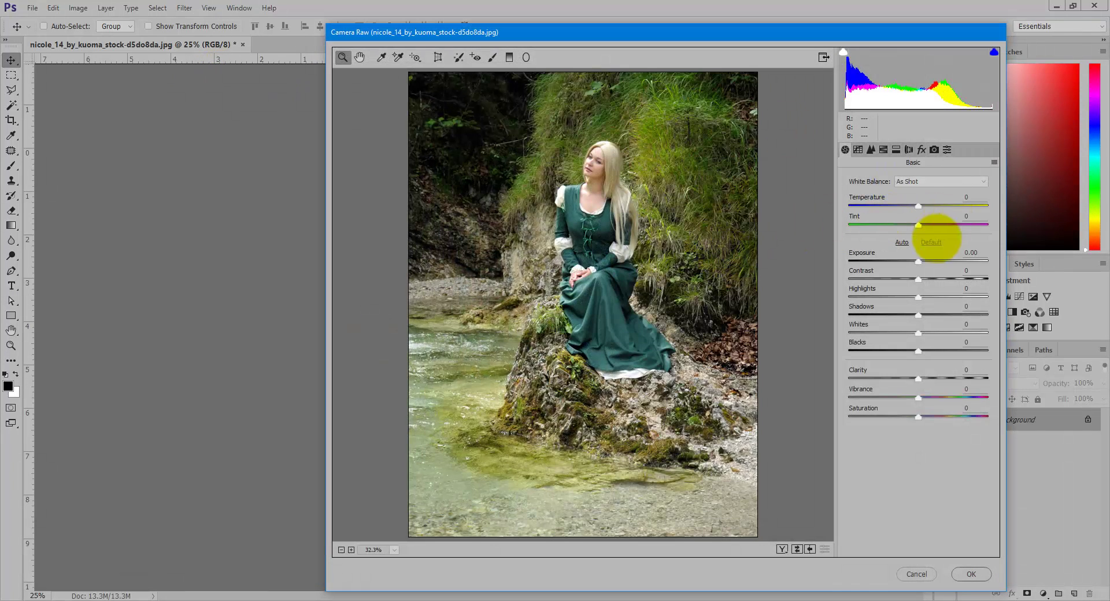
# - Set Basic tones to Exposure +0.25, Contrast +17, Highlights -4, Shadows -36, Whites -2, Blacks -28, Clarity +11
pyautogui.click(917, 262)
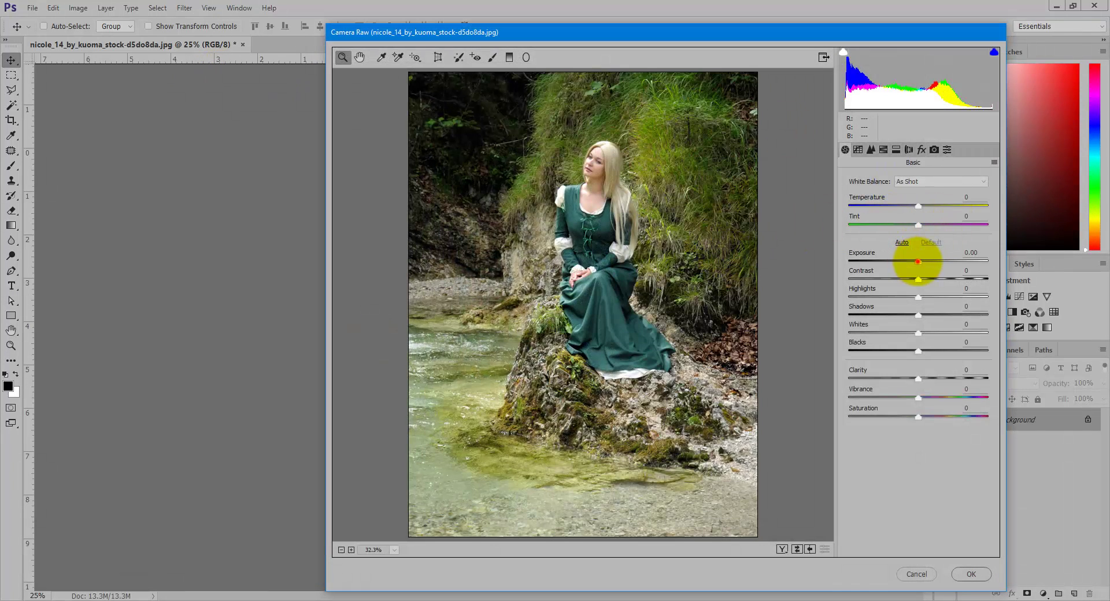
pyautogui.moveTo(917, 261)
pyautogui.mouseDown()
pyautogui.moveTo(937, 297)
pyautogui.moveTo(915, 304)
pyautogui.moveTo(904, 333)
pyautogui.moveTo(939, 333)
pyautogui.moveTo(904, 351)
pyautogui.moveTo(927, 379)
pyautogui.mouseUp()
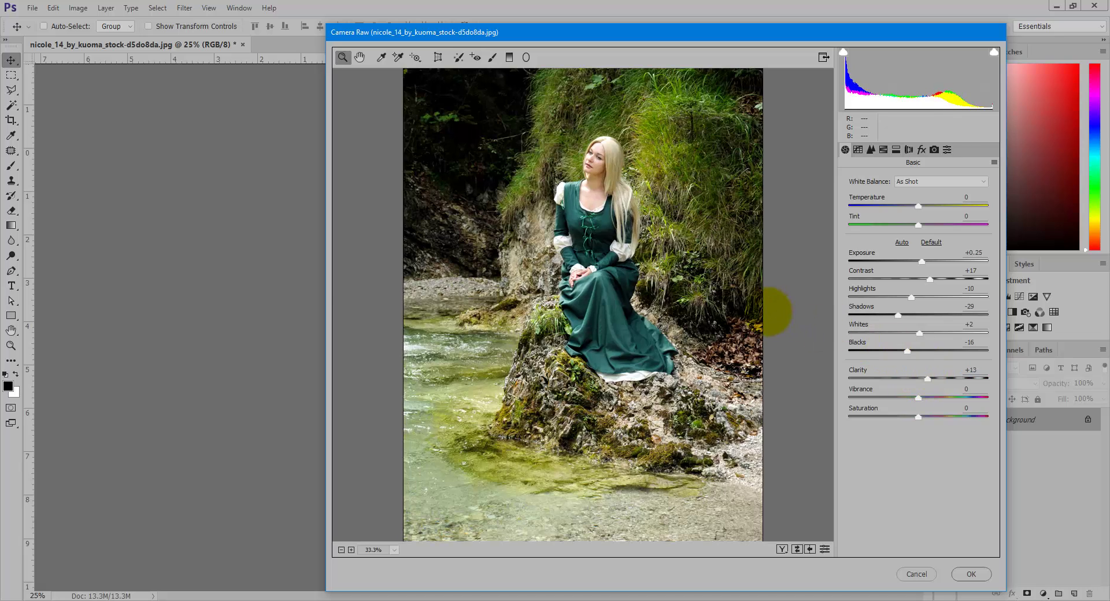
pyautogui.click(656, 221)
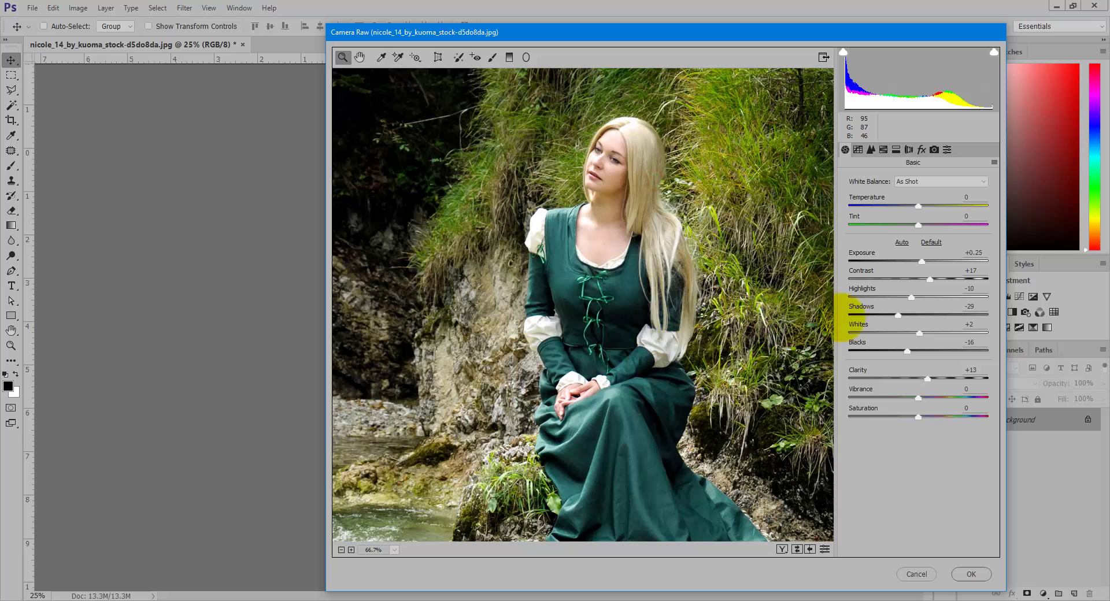
pyautogui.moveTo(916, 296)
pyautogui.mouseDown()
pyautogui.moveTo(925, 296)
pyautogui.moveTo(916, 297)
pyautogui.moveTo(923, 333)
pyautogui.moveTo(893, 314)
pyautogui.mouseUp()
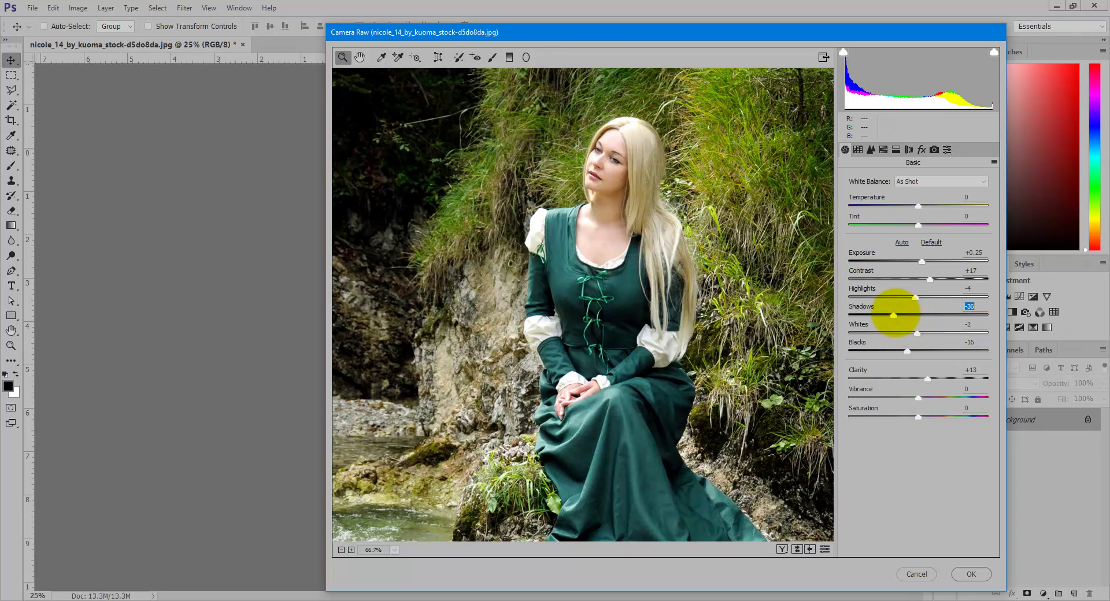
pyautogui.moveTo(904, 351); pyautogui.dragTo(923, 379)
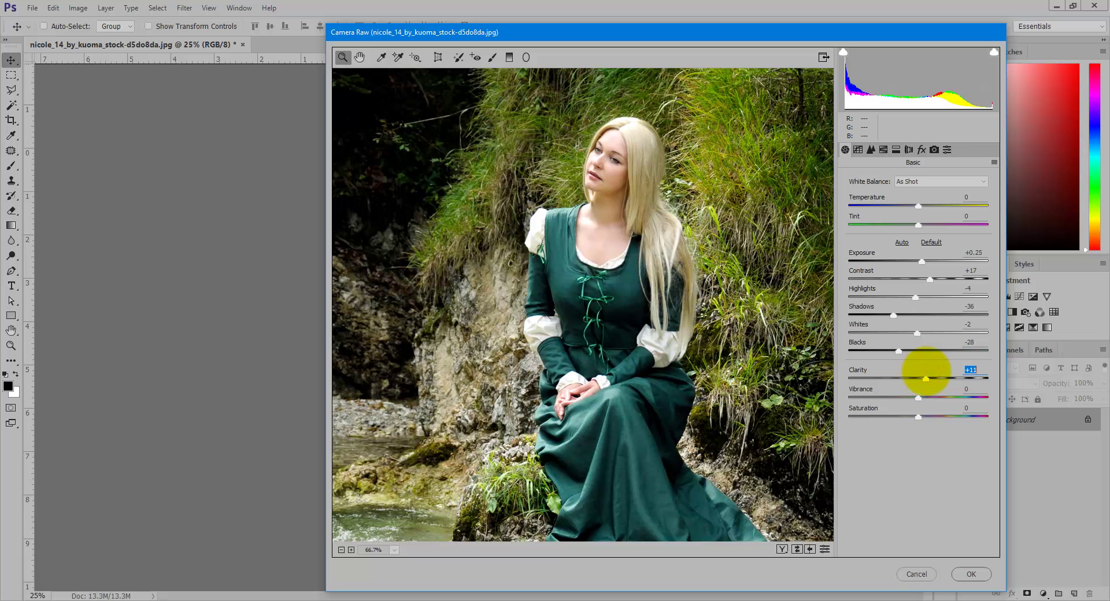
pyautogui.hotkey('ctrl', '-')
pyautogui.hotkey('ctrl', '-')
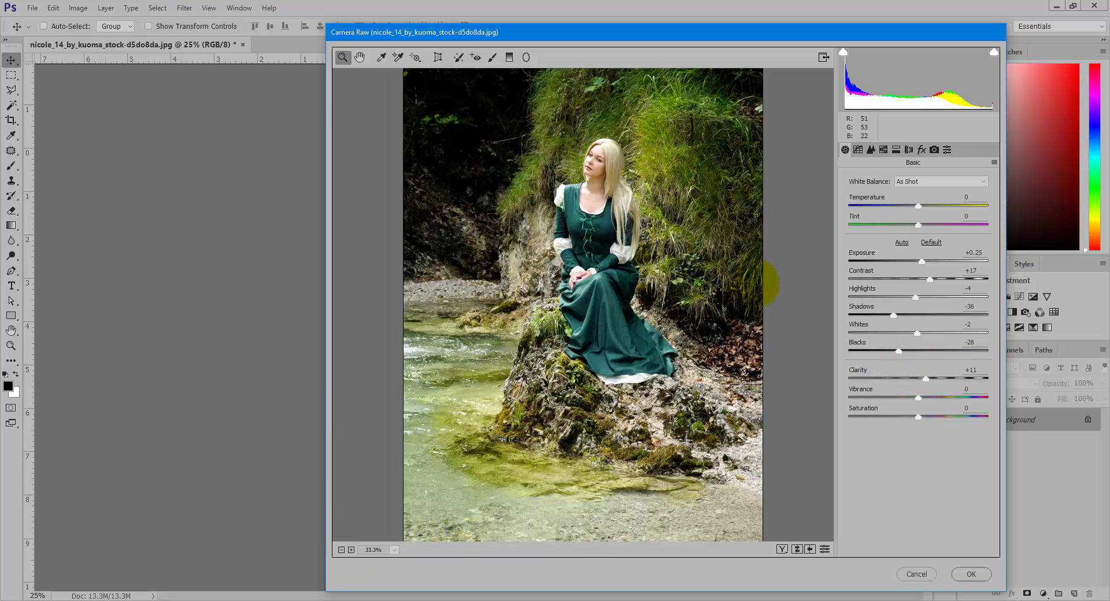
pyautogui.hotkey('ctrl', '-')
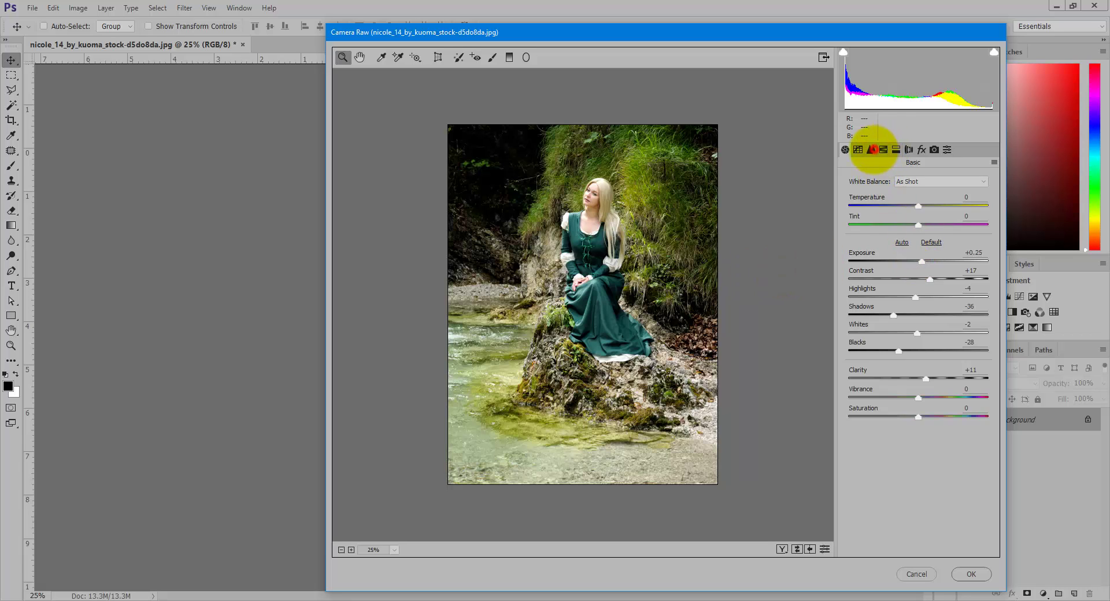
# - Set the Split Toning Balance to +68
pyautogui.click(872, 150)
pyautogui.click(897, 150)
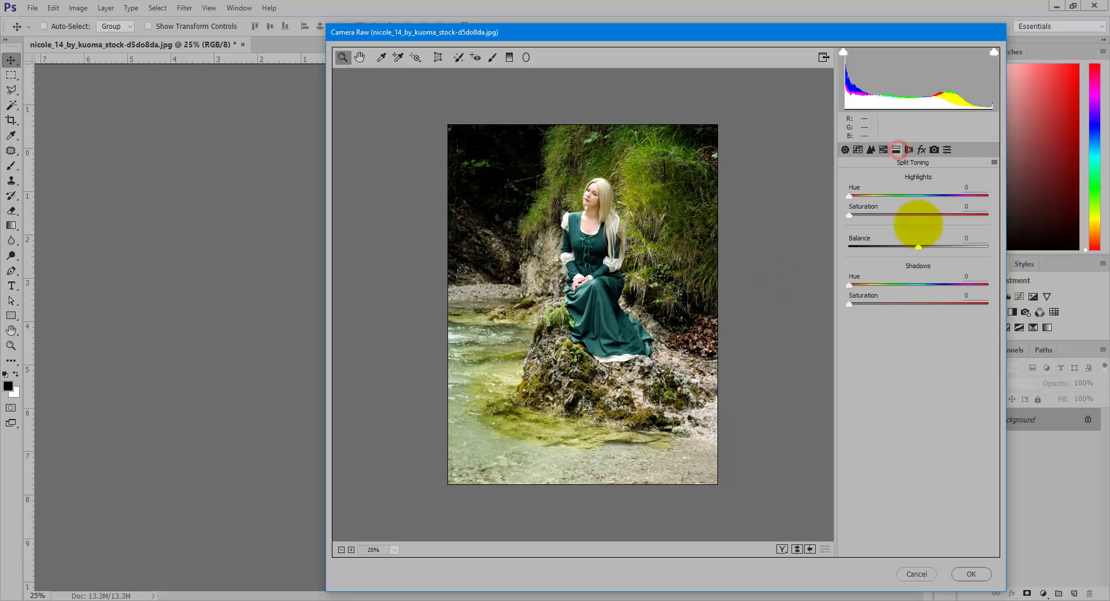
pyautogui.moveTo(919, 246); pyautogui.dragTo(930, 247)
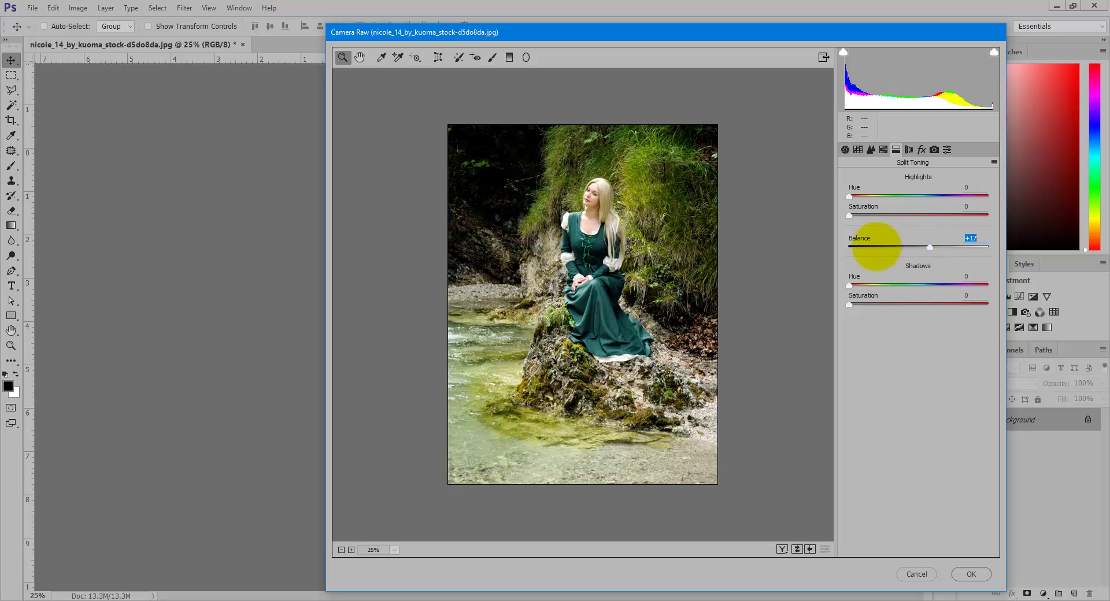
pyautogui.click(966, 246)
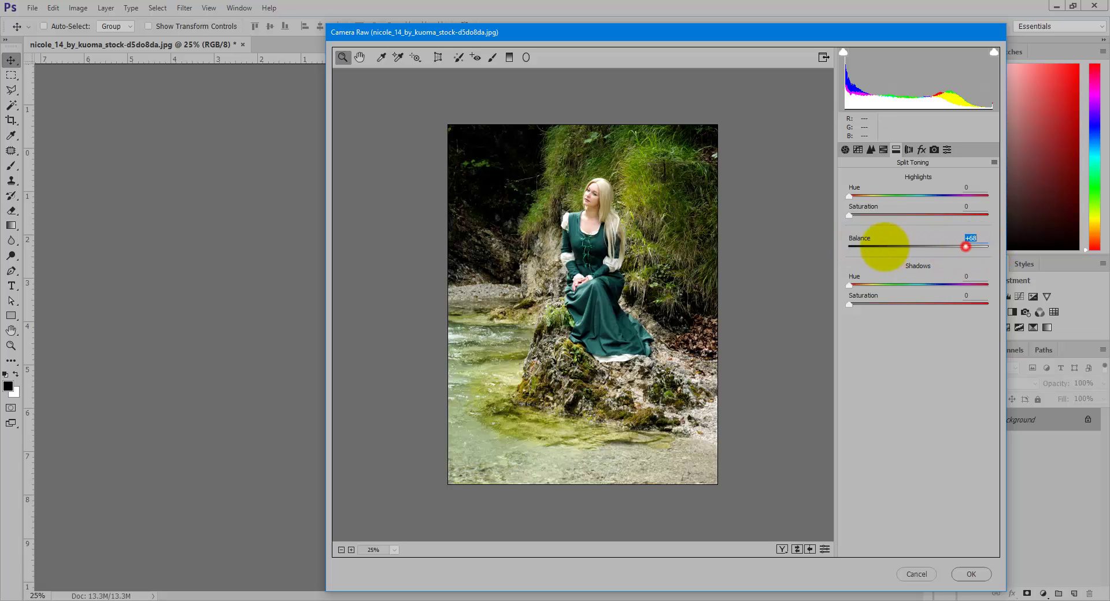
# - Apply Lens Corrections vignetting of -100 with midpoint 42
pyautogui.click(909, 150)
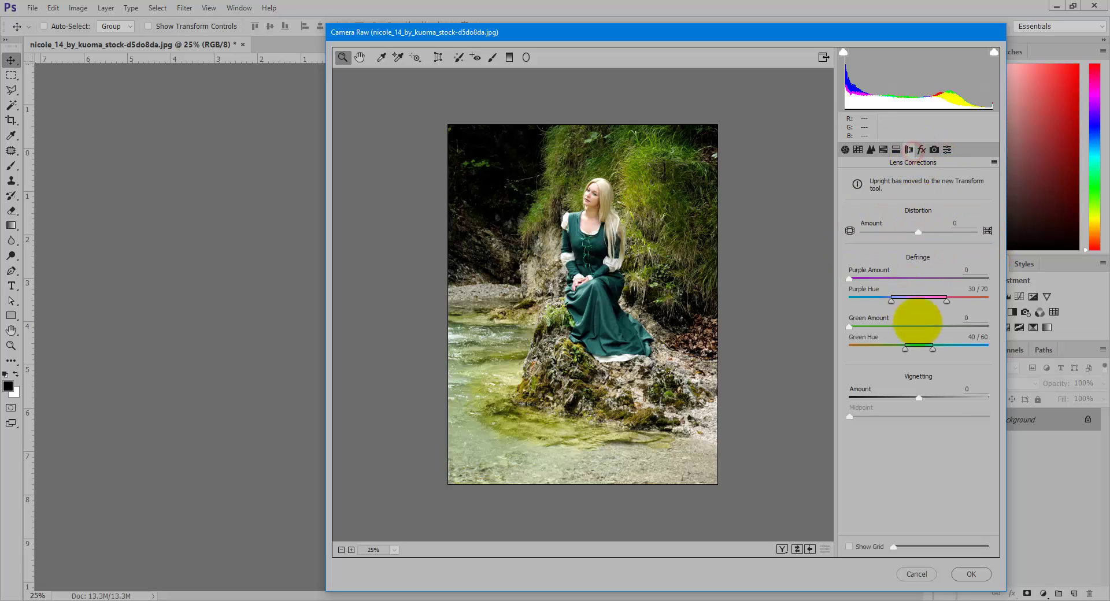
pyautogui.moveTo(919, 396); pyautogui.dragTo(850, 398)
pyautogui.moveTo(919, 417)
pyautogui.mouseDown()
pyautogui.moveTo(887, 416)
pyautogui.moveTo(908, 417)
pyautogui.mouseUp()
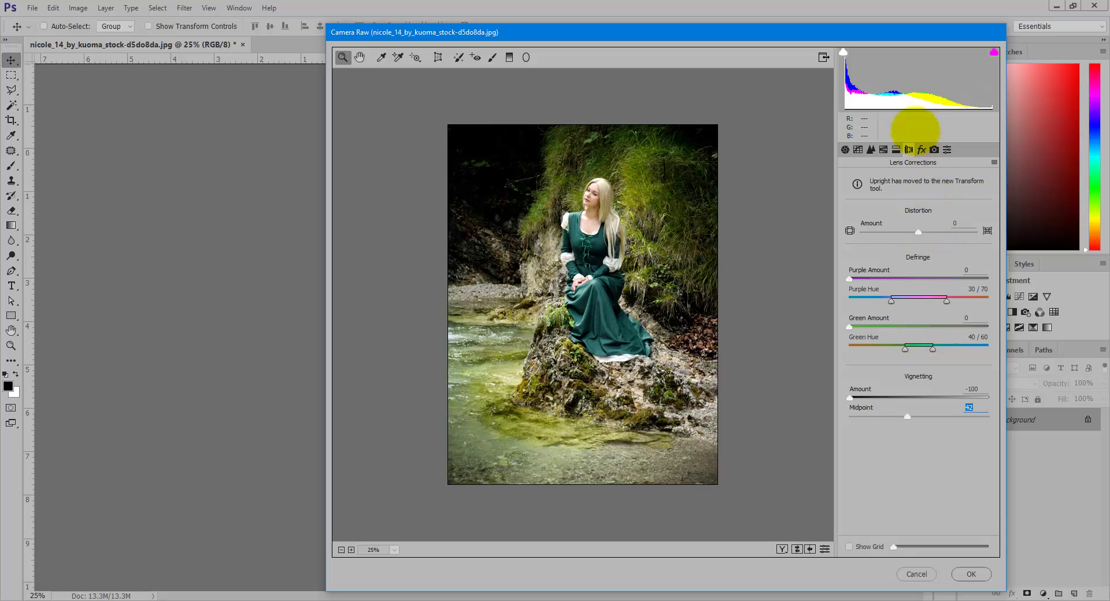
# - Add a Post Crop Vignette: Amount -11, Midpoint 25, Roundness -78, Feather 53, Highlights 15
pyautogui.click(921, 149)
pyautogui.moveTo(919, 341)
pyautogui.mouseDown()
pyautogui.moveTo(902, 341)
pyautogui.moveTo(976, 340)
pyautogui.moveTo(912, 342)
pyautogui.moveTo(909, 360)
pyautogui.moveTo(911, 341)
pyautogui.moveTo(883, 360)
pyautogui.moveTo(887, 378)
pyautogui.moveTo(917, 379)
pyautogui.moveTo(864, 379)
pyautogui.moveTo(879, 398)
pyautogui.moveTo(921, 398)
pyautogui.mouseUp()
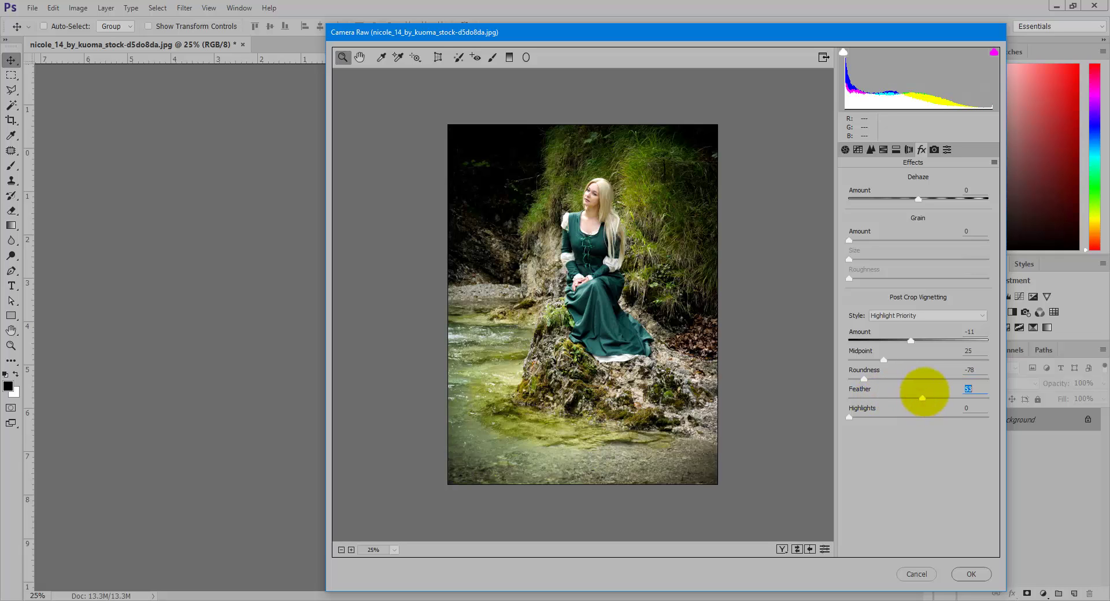
pyautogui.moveTo(849, 417); pyautogui.dragTo(870, 417)
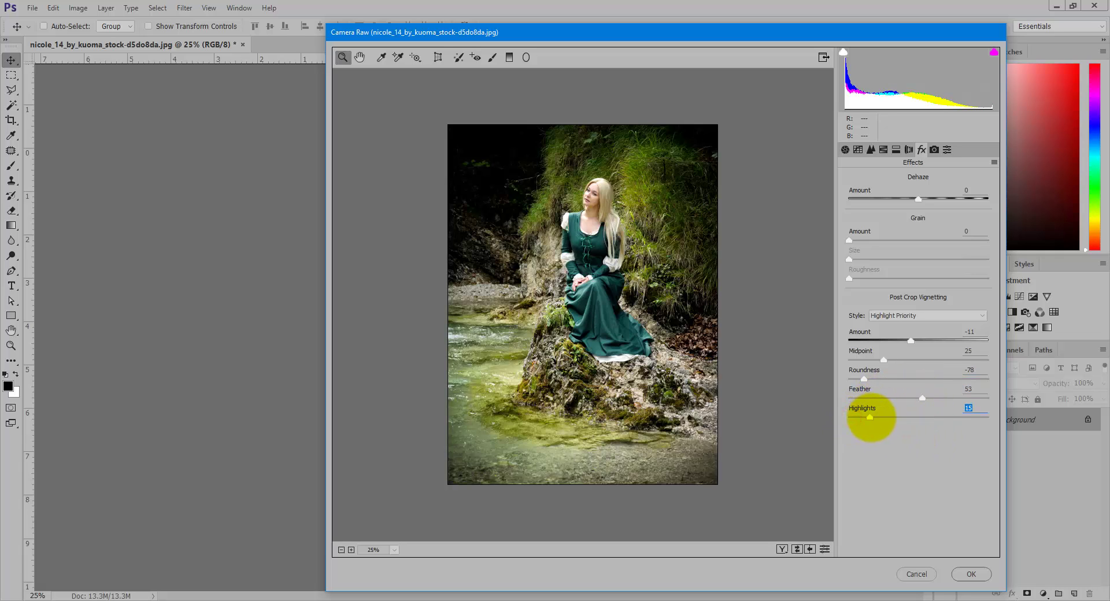
# - Lower the Dehaze amount to -27 in the Effects settings
pyautogui.click(934, 150)
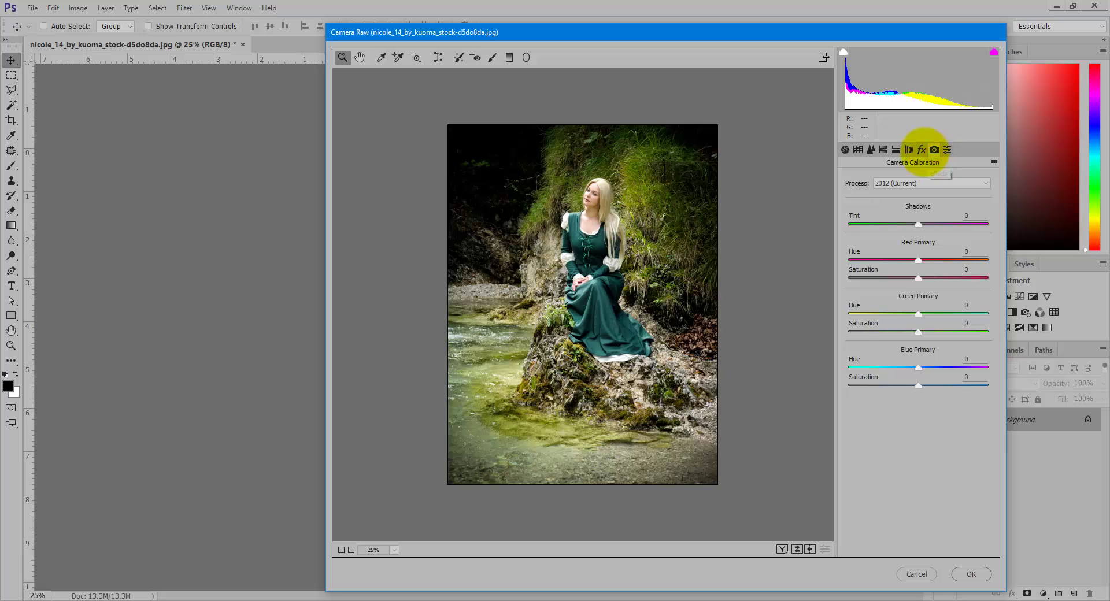
pyautogui.click(922, 149)
pyautogui.moveTo(919, 199)
pyautogui.mouseDown()
pyautogui.moveTo(900, 199)
pyautogui.moveTo(926, 199)
pyautogui.mouseUp()
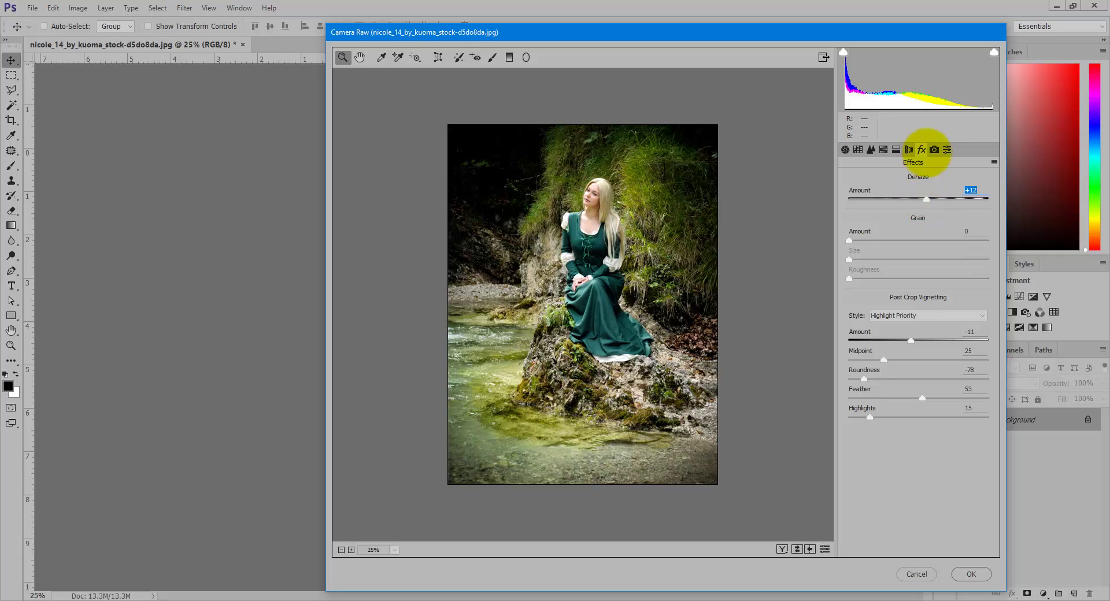
# - Set the parametric tone curve to Highlights +18, Lights +7, Darks -13, Shadows -10
pyautogui.click(934, 150)
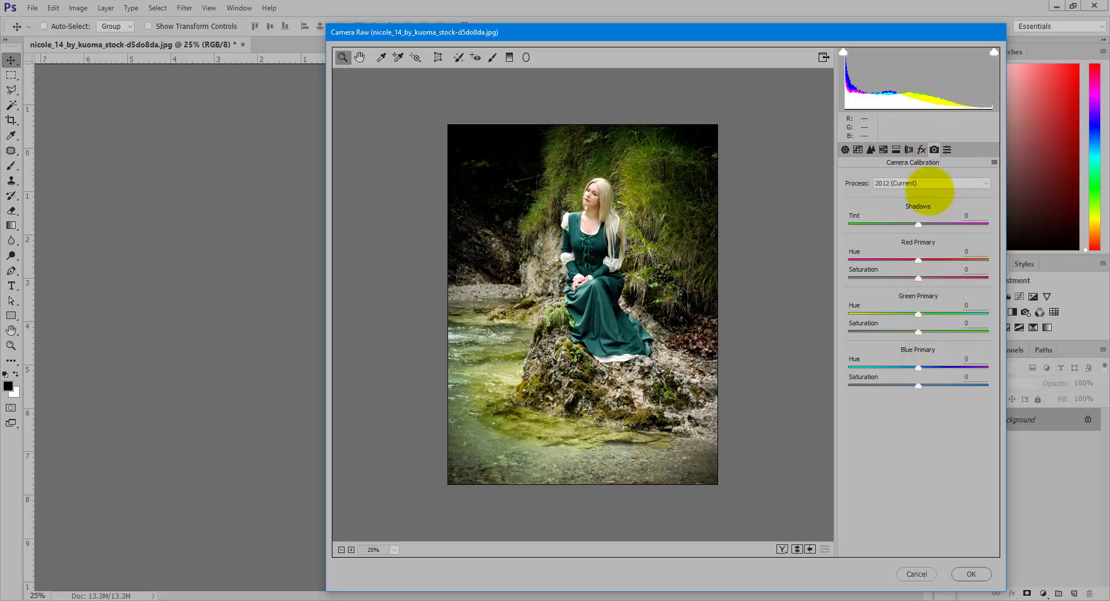
pyautogui.click(883, 150)
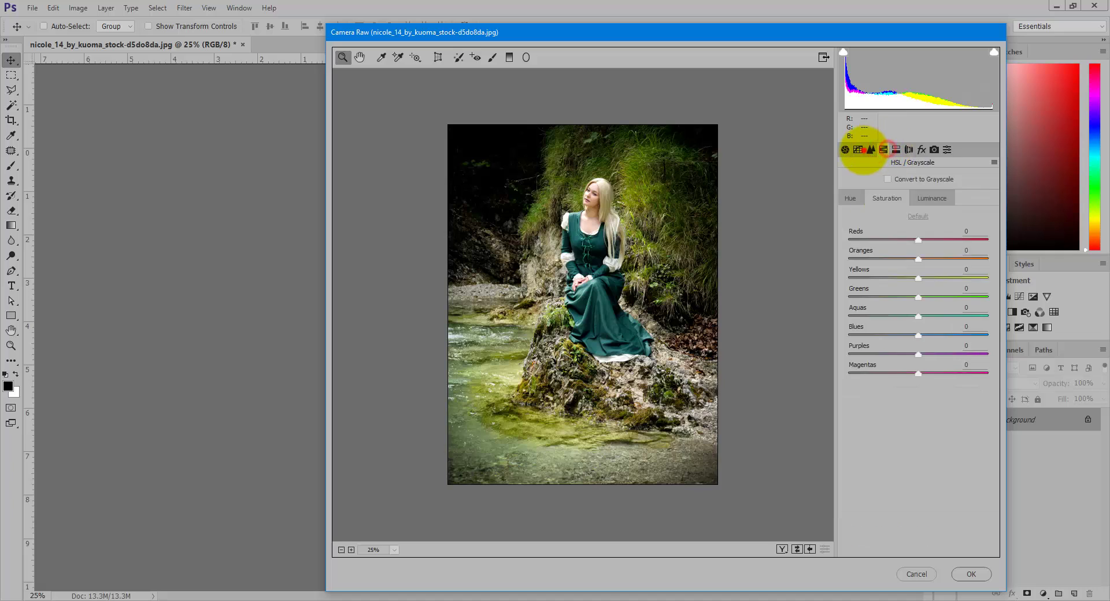
pyautogui.click(883, 149)
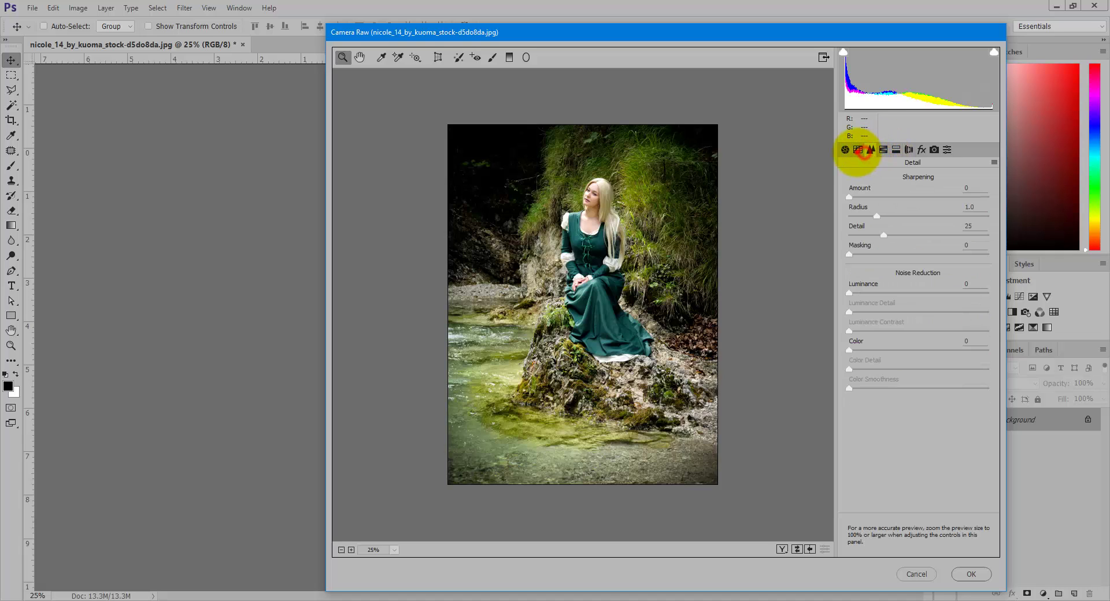
pyautogui.click(859, 151)
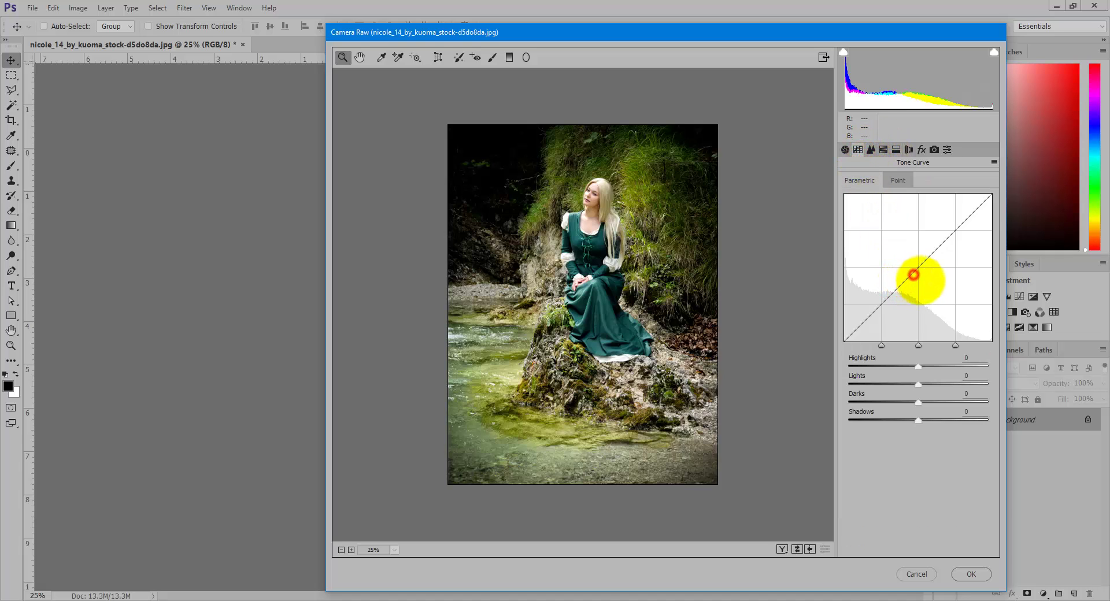
pyautogui.moveTo(916, 366); pyautogui.dragTo(930, 367)
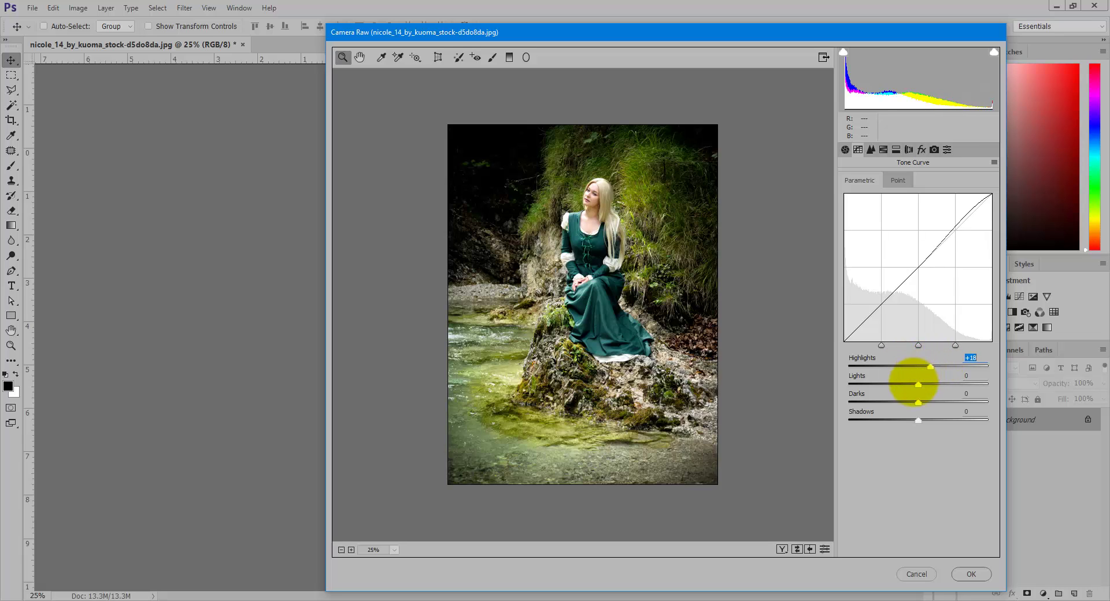
pyautogui.moveTo(919, 385)
pyautogui.mouseDown()
pyautogui.moveTo(930, 384)
pyautogui.moveTo(909, 402)
pyautogui.moveTo(909, 420)
pyautogui.mouseUp()
pyautogui.click(917, 420)
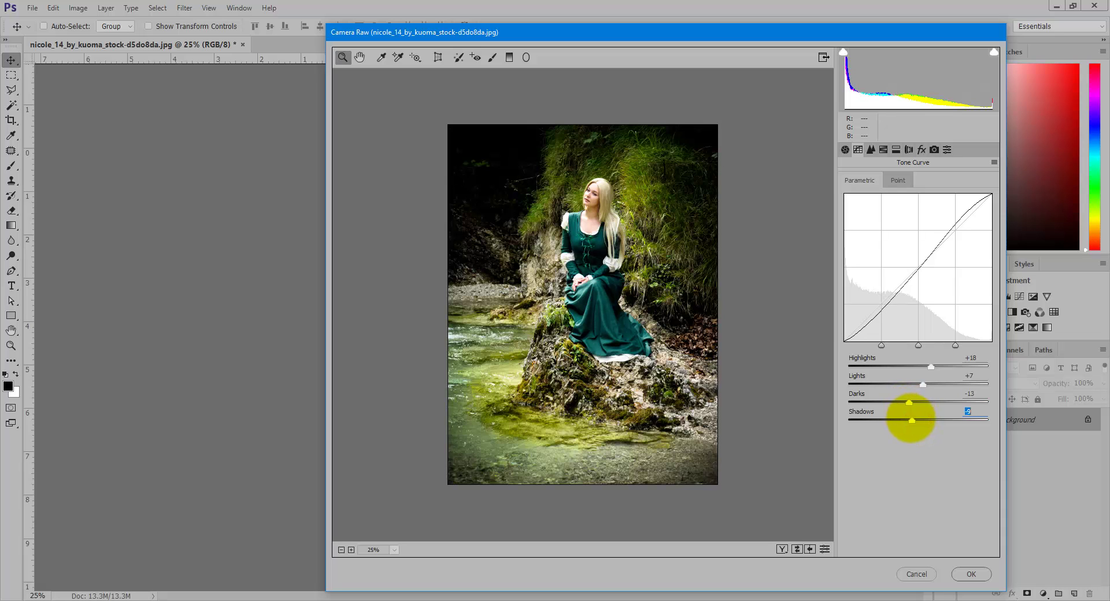
pyautogui.click(769, 310)
pyautogui.click(746, 266)
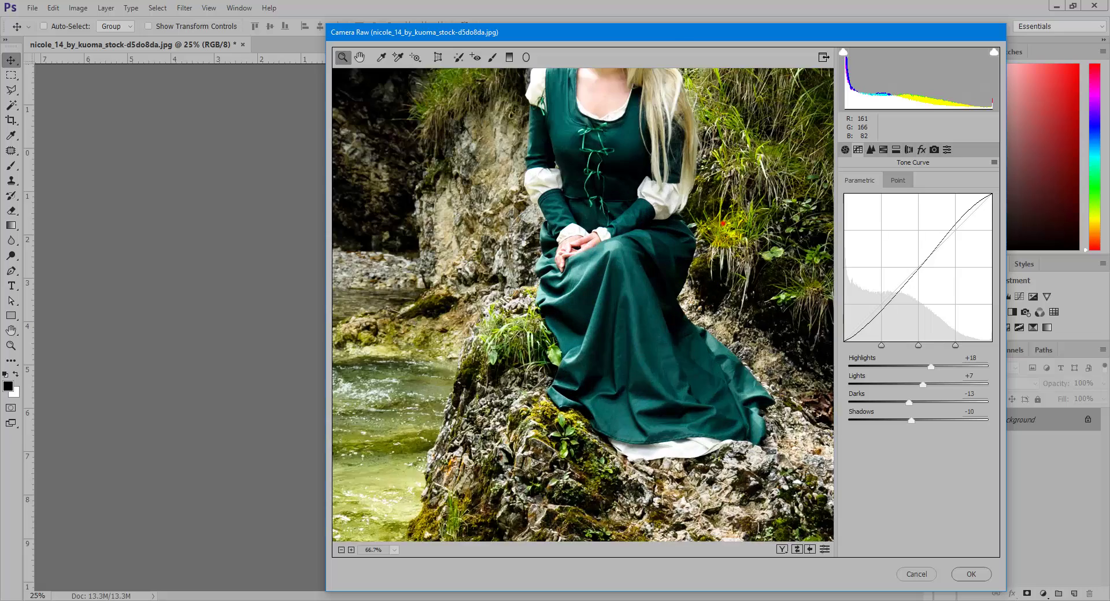
pyautogui.click(722, 223)
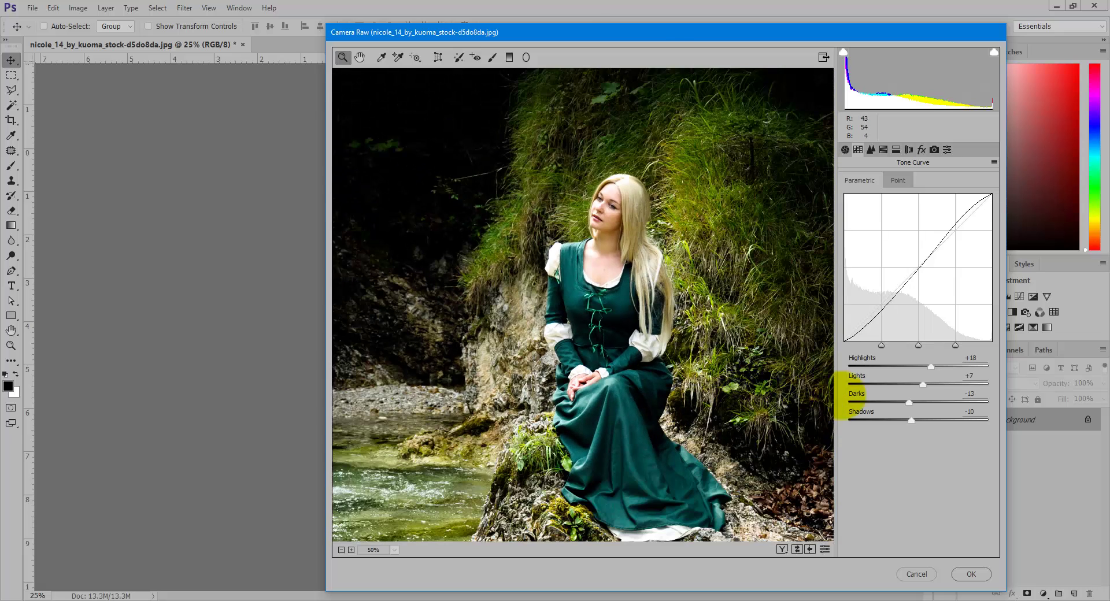
# - Set Detail sharpening to Amount 44, Radius 0.8, Detail 23, Masking 13, checked at 100%
pyautogui.click(871, 149)
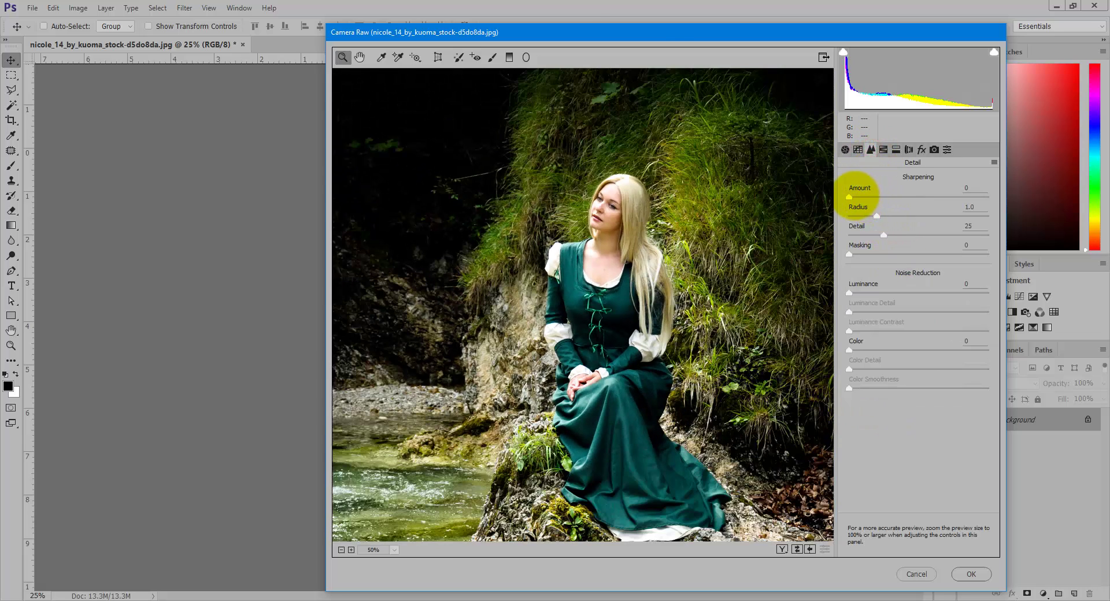
pyautogui.moveTo(859, 197)
pyautogui.mouseDown()
pyautogui.moveTo(881, 215)
pyautogui.moveTo(873, 235)
pyautogui.moveTo(929, 234)
pyautogui.moveTo(894, 235)
pyautogui.moveTo(854, 256)
pyautogui.mouseUp()
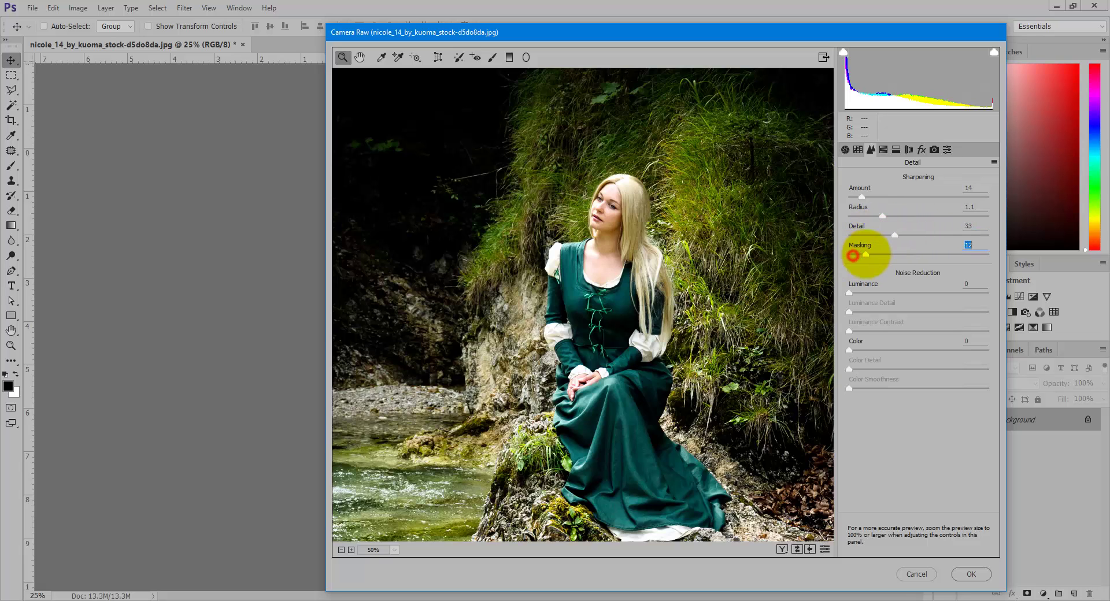
pyautogui.hotkey('ctrl', 'alt', '0')
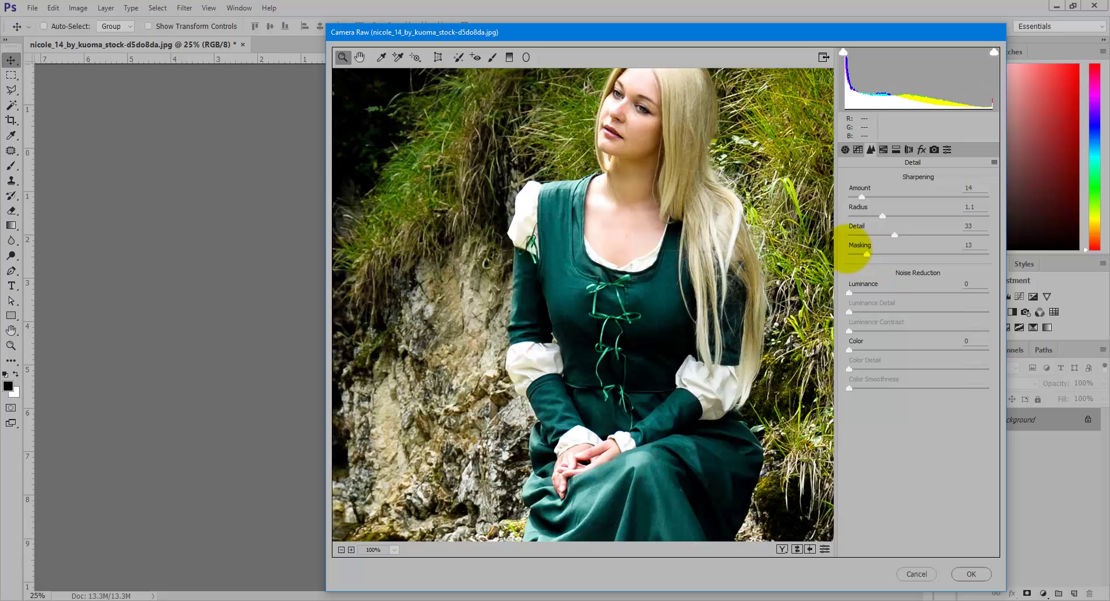
pyautogui.click(892, 234)
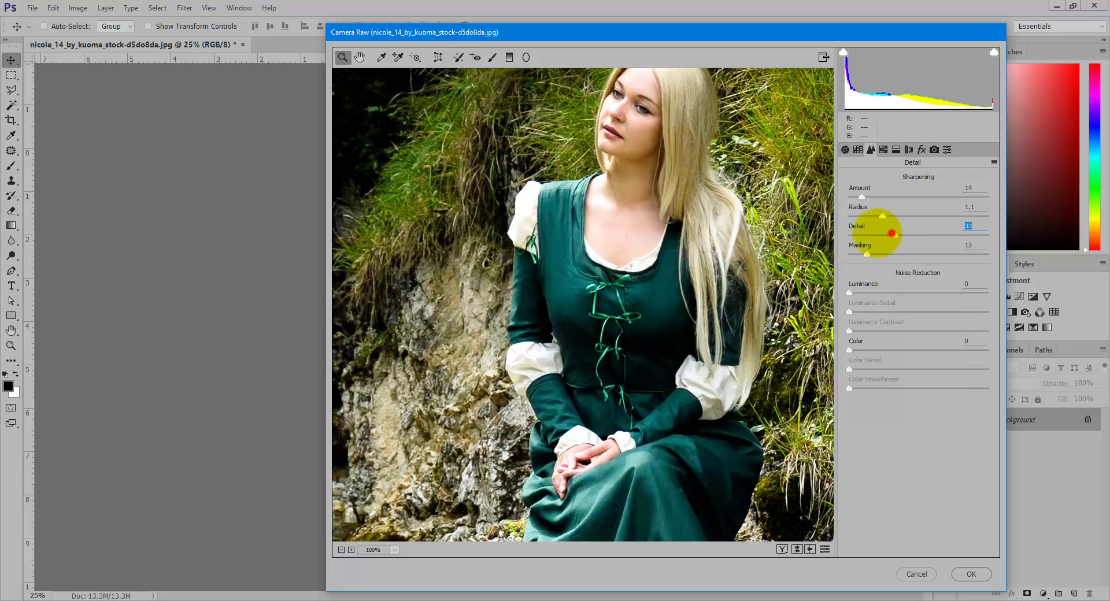
pyautogui.moveTo(882, 216)
pyautogui.mouseDown()
pyautogui.moveTo(899, 216)
pyautogui.moveTo(866, 216)
pyautogui.moveTo(889, 198)
pyautogui.mouseUp()
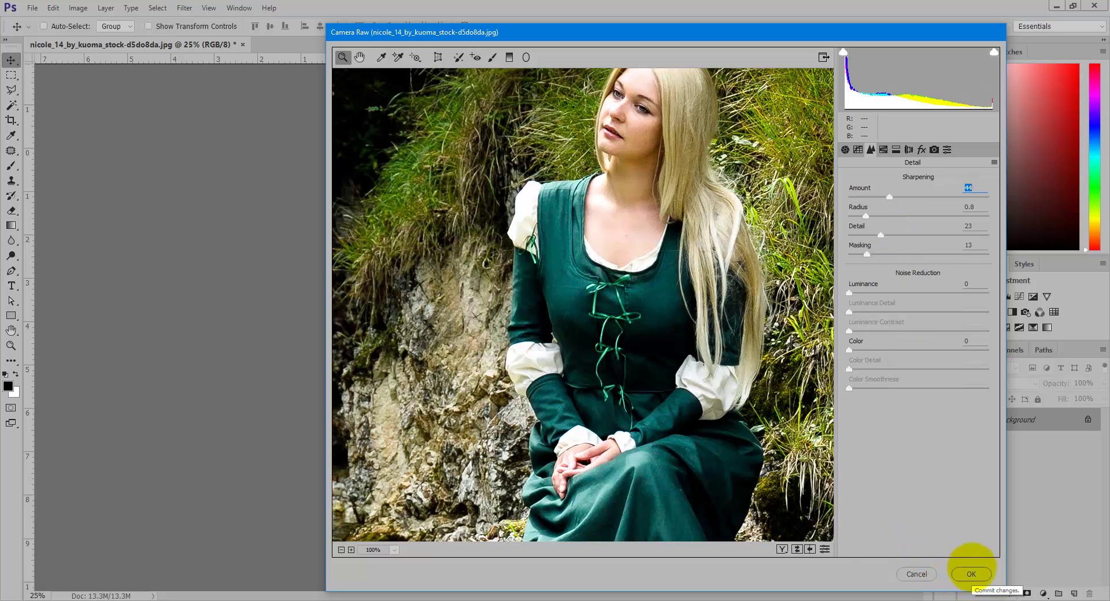
# - Commit the Camera Raw edits and add a Brightness/Contrast layer with Brightness -1, Contrast 26
pyautogui.click(972, 573)
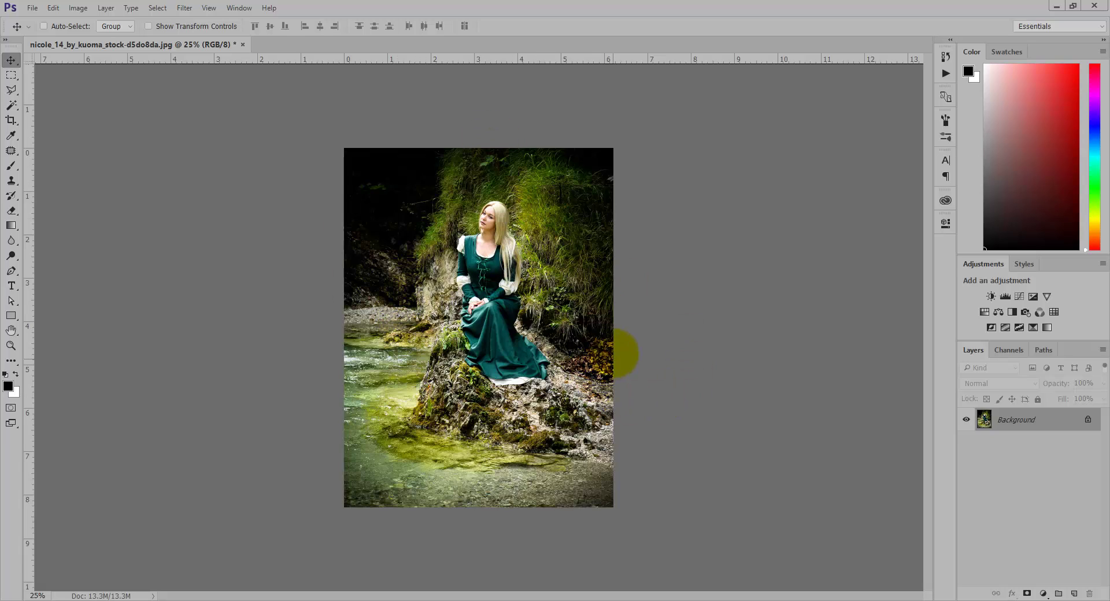
pyautogui.click(1043, 593)
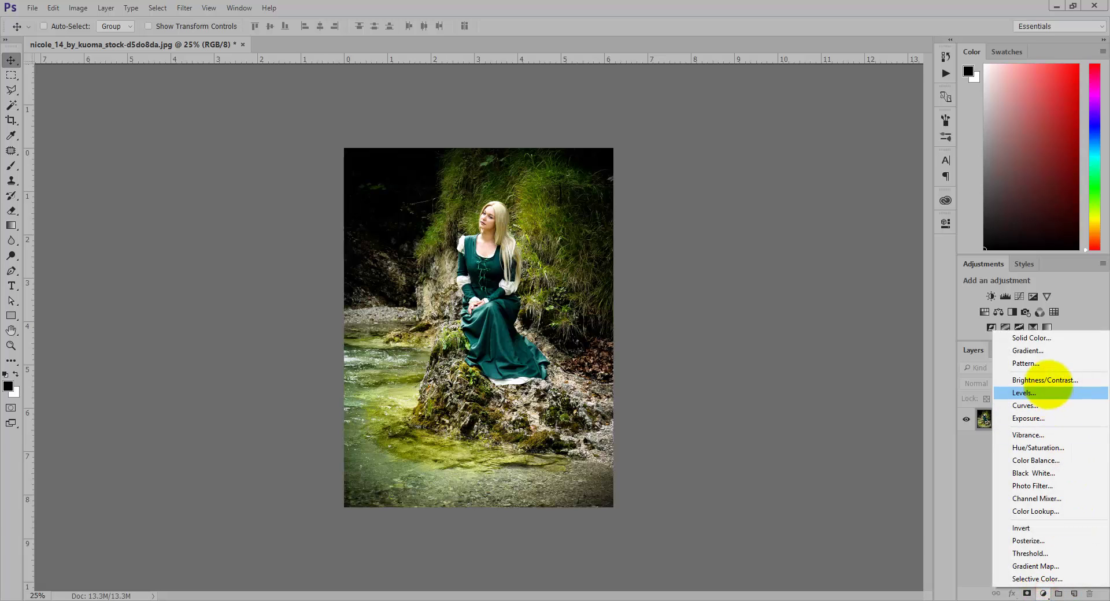
pyautogui.click(1036, 383)
pyautogui.moveTo(847, 307)
pyautogui.mouseDown()
pyautogui.moveTo(865, 308)
pyautogui.moveTo(845, 286)
pyautogui.mouseUp()
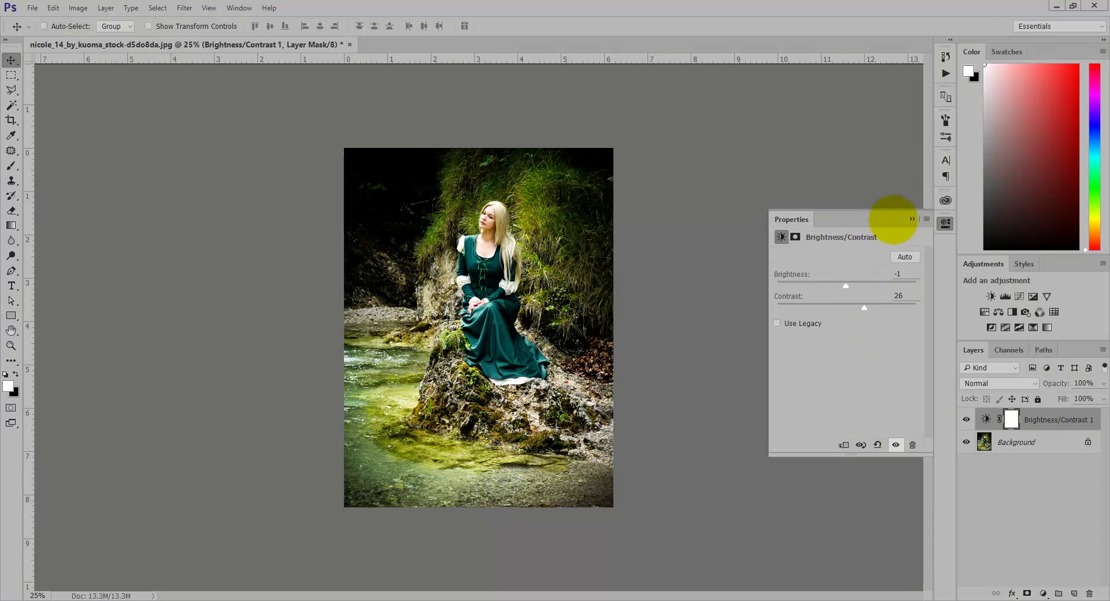
pyautogui.click(909, 219)
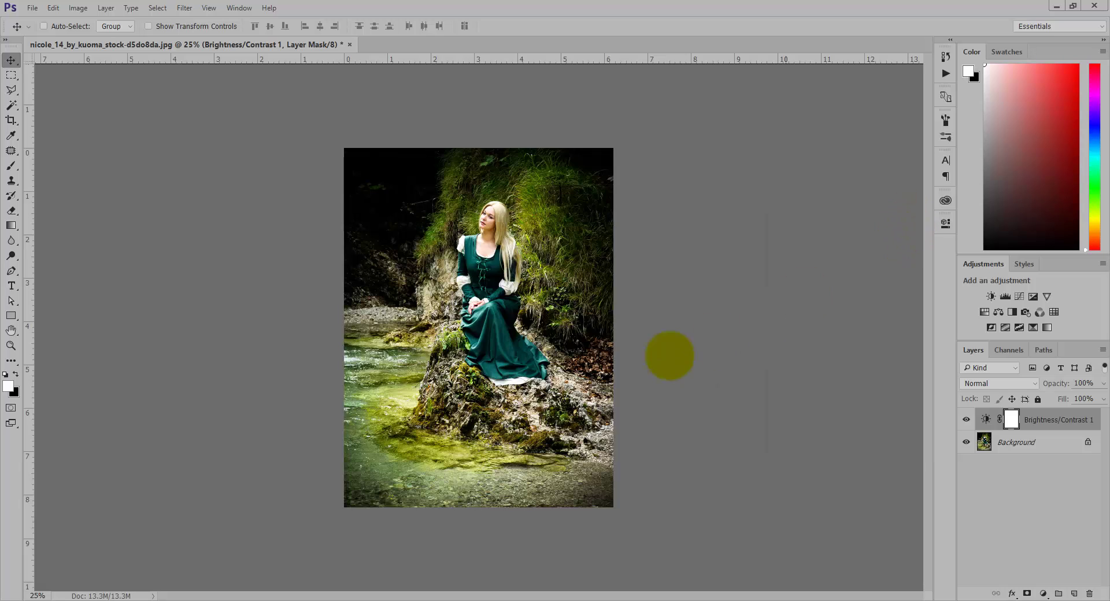